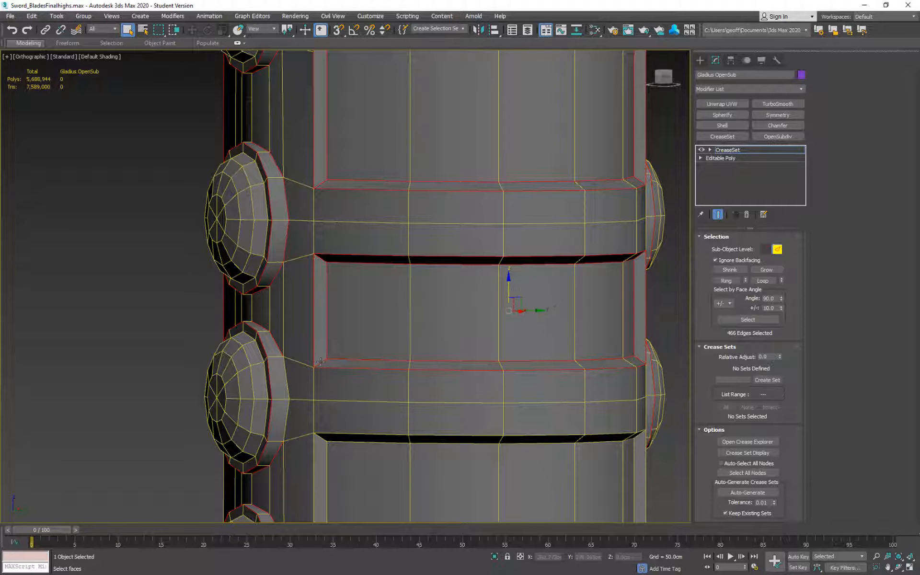
Add a vertical end edge and the lower inner and outer border edges of a recessed grip panel to the crease selection.
scroll(322, 359, "down", 4)
middle_click_drag(330, 335, 329, 242, "alt")
scroll(402, 306, "up", 2)
left_click(311, 283, "ctrl")
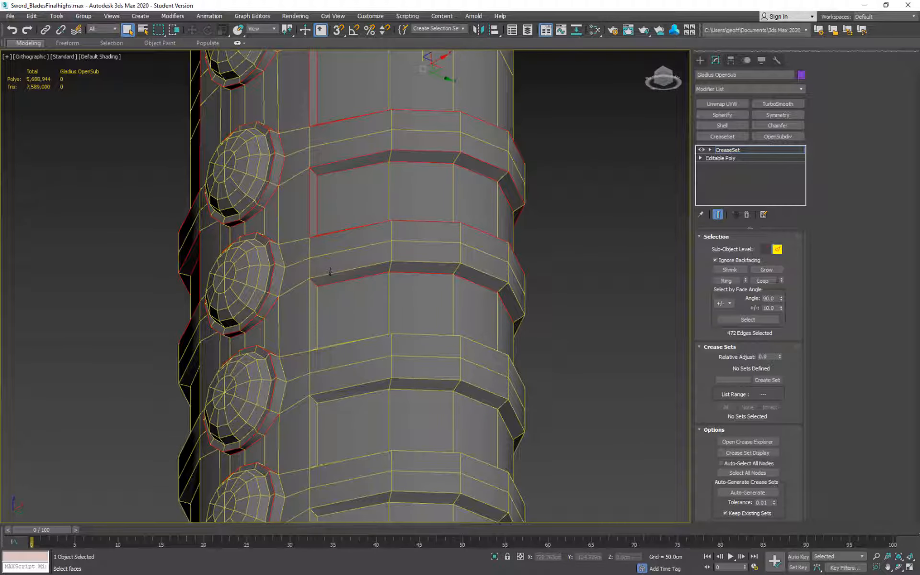
scroll(361, 331, "up", 5)
double_click(349, 382, "ctrl")
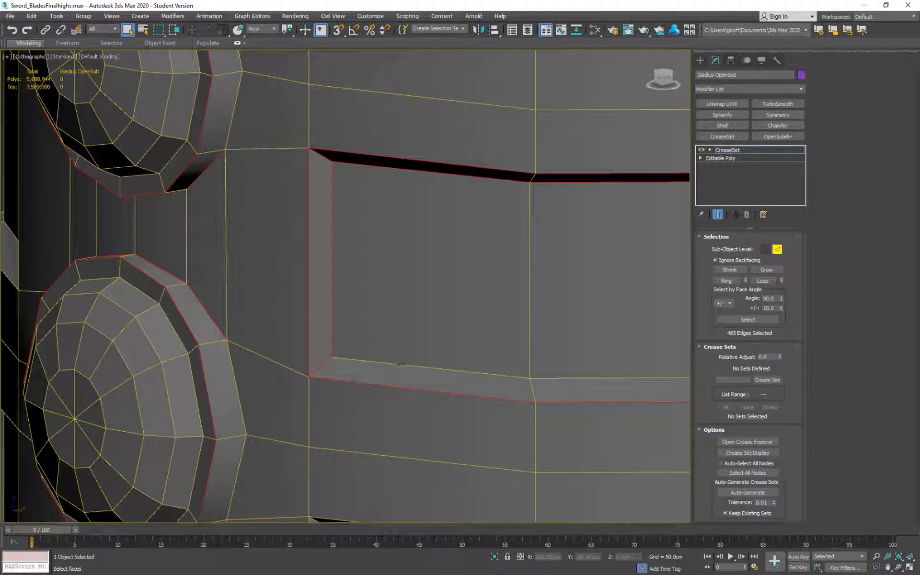
double_click(371, 361, "ctrl")
Add the vertical and corner edges at the opposite end of the same recessed grip panel to the selection.
scroll(577, 348, "down", 4)
middle_click_drag(576, 340, 351, 331, "alt")
scroll(290, 342, "up", 4)
left_click(278, 320, "ctrl")
left_click(296, 320, "ctrl")
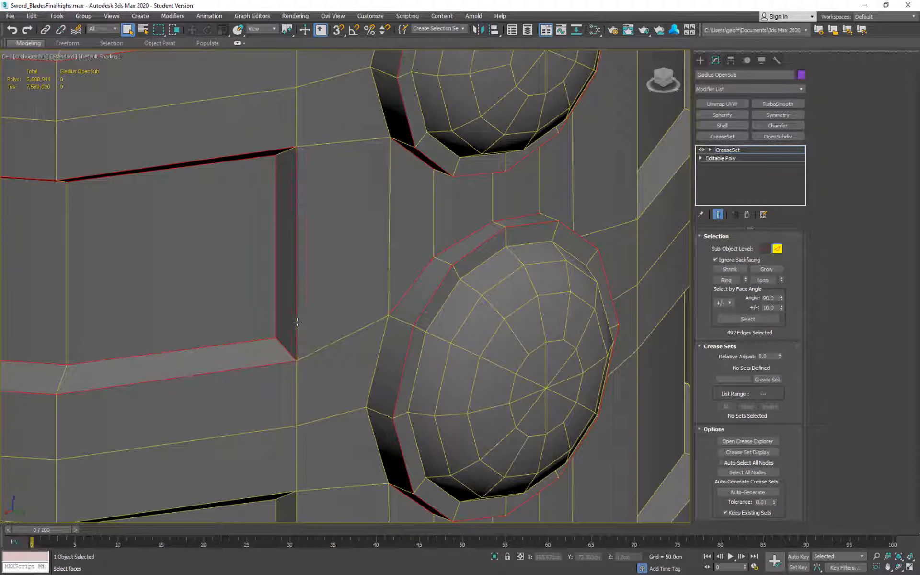
scroll(293, 249, "down", 4)
scroll(312, 220, "up", 4)
left_click(310, 220, "ctrl")
Add the upper corner edge and both upper border edge runs of the next recessed grip panel down.
scroll(316, 230, "down", 6)
middle_click_drag(326, 278, 417, 245, "alt")
scroll(417, 246, "up", 4)
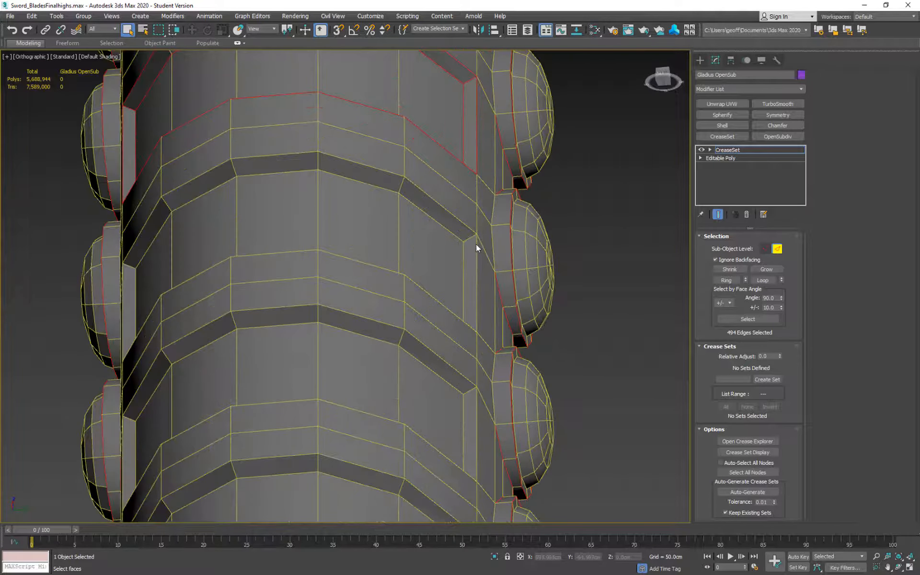
left_click(471, 238, "ctrl")
double_click(448, 229, "ctrl")
double_click(453, 215, "ctrl")
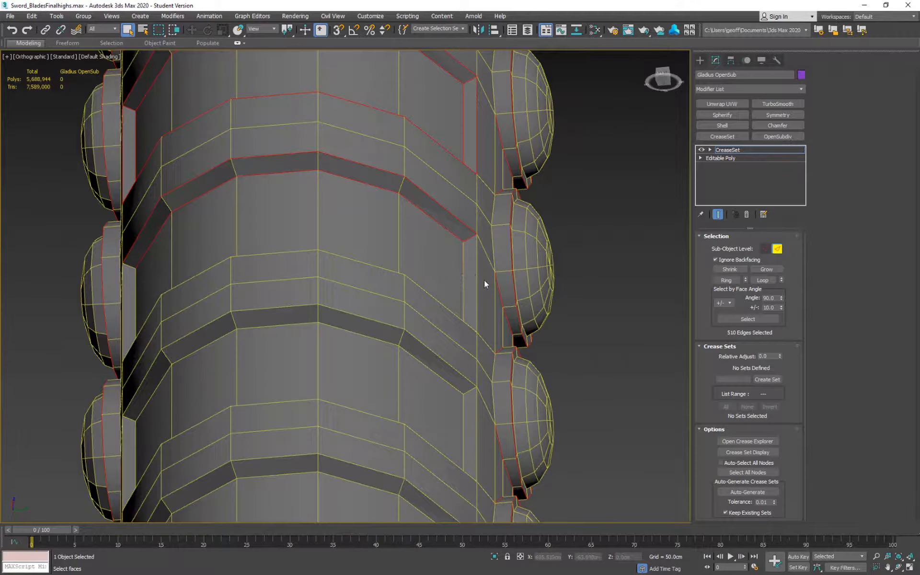
Add that panel's two vertical end edges, its lower corner edge and both lower border edge runs to the selection.
scroll(487, 297, "up", 5)
left_click(498, 312, "ctrl")
left_click(523, 318, "ctrl")
left_click(512, 430, "ctrl")
double_click(502, 435, "ctrl")
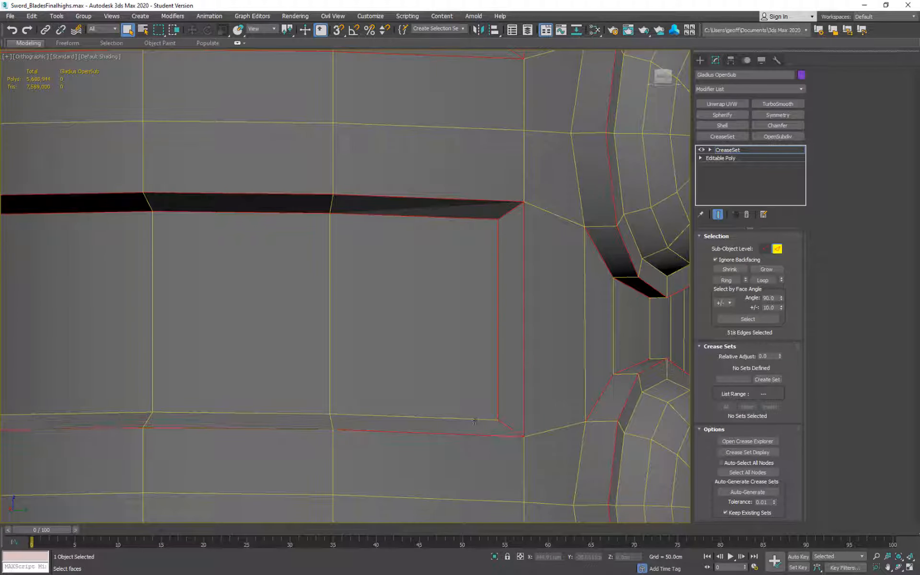
double_click(482, 419, "ctrl")
Add the two vertical edges at the other end of that recessed grip panel to the selection.
scroll(484, 383, "down", 6)
middle_click_drag(489, 249, 553, 275, "alt")
scroll(297, 321, "up", 4)
left_click(455, 309, "ctrl")
left_click(436, 311, "ctrl")
scroll(536, 287, "down", 6)
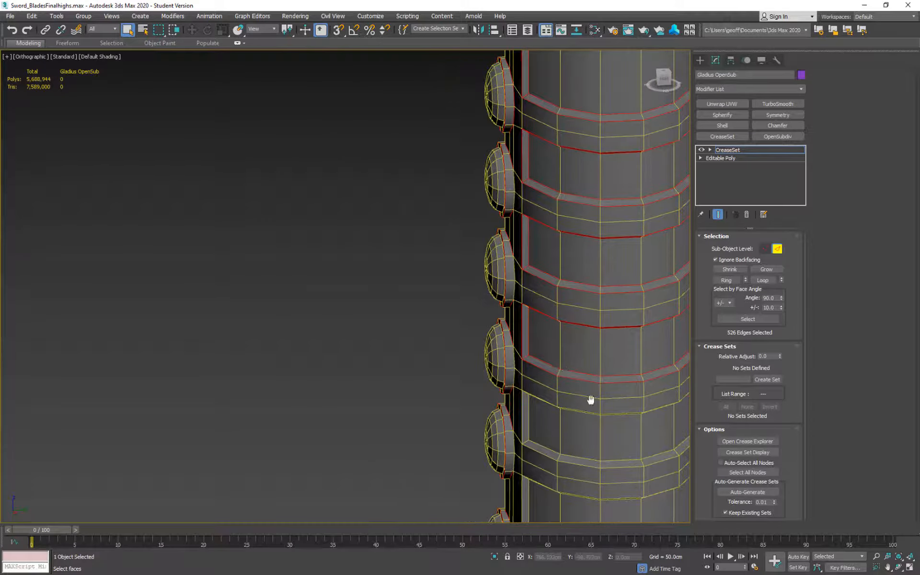
Add the vertical end edges, lower corner edge and lower border runs of the following recessed grip panel.
scroll(594, 389, "up", 5)
left_click(352, 273, "ctrl")
left_click(365, 280, "ctrl")
left_click(357, 317, "ctrl")
double_click(370, 331, "ctrl")
double_click(393, 327, "ctrl")
Add the upper corner edge and both upper border edge runs of that grip panel, seen from below.
scroll(407, 330, "down", 4)
middle_click_drag(421, 330, 458, 272, "alt")
scroll(365, 312, "up", 5)
left_click(350, 320, "ctrl")
double_click(362, 278, "ctrl")
double_click(420, 285, "ctrl")
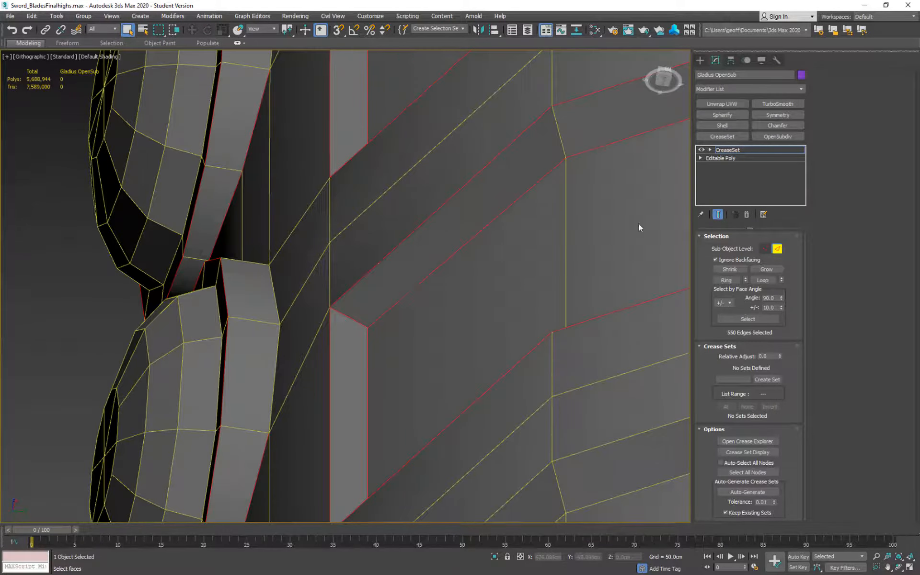
Add the upper corner edge and the two vertical edges at the opposite end of that grip panel.
middle_click_drag(639, 226, 240, 226)
scroll(242, 228, "down", 3)
scroll(575, 225, "down", 3)
middle_click_drag(575, 227, 569, 307, "alt")
scroll(568, 306, "up", 4)
left_click(500, 350, "ctrl")
left_click(488, 389, "ctrl")
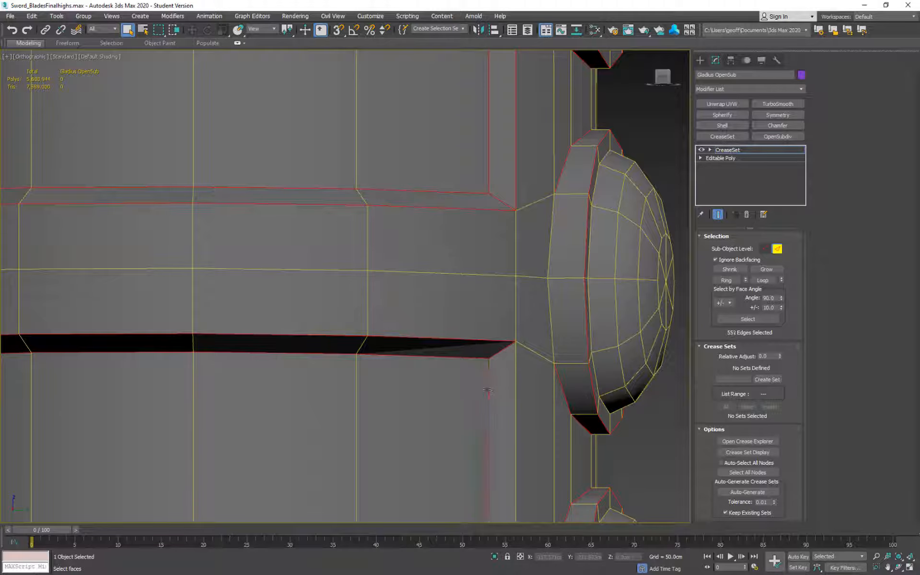
left_click(515, 407, "ctrl")
Add the short corner edges at the lower end of the recessed grip panel to the selection.
middle_click_drag(527, 431, 539, 472, "alt")
middle_click_drag(539, 472, 542, 283)
left_click(541, 292, "ctrl")
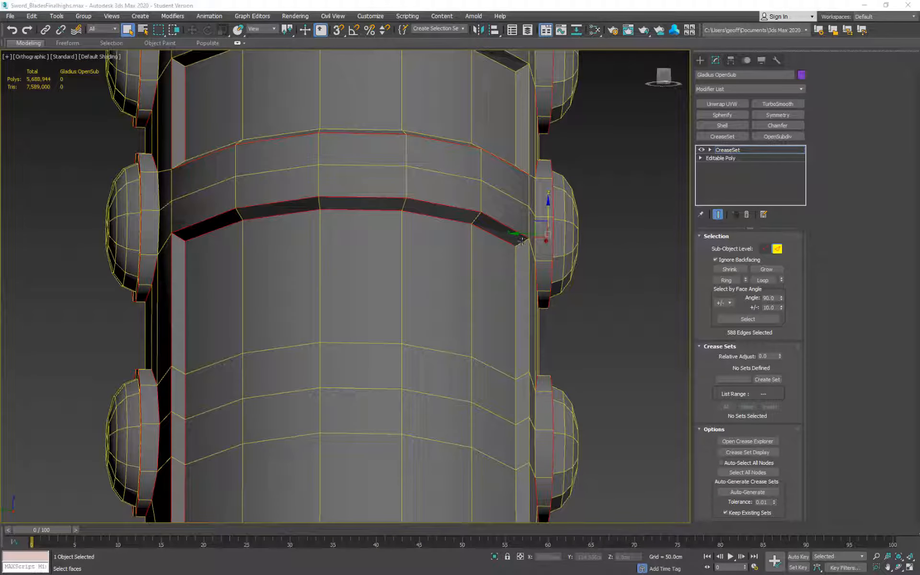
left_click(517, 320, "ctrl")
left_click(529, 314, "ctrl")
Add the lower border edge run and corner edge of the next unselected recessed panel up the grip.
middle_click_drag(532, 297, 570, 354, "alt")
middle_click_drag(570, 354, 595, 421)
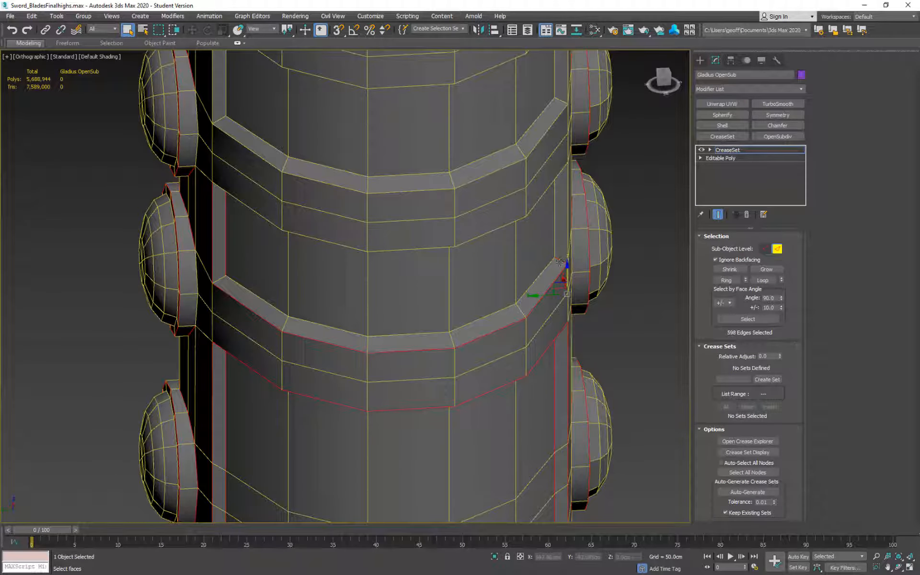
double_click(538, 280, "ctrl")
key("q")
left_click(561, 261, "ctrl")
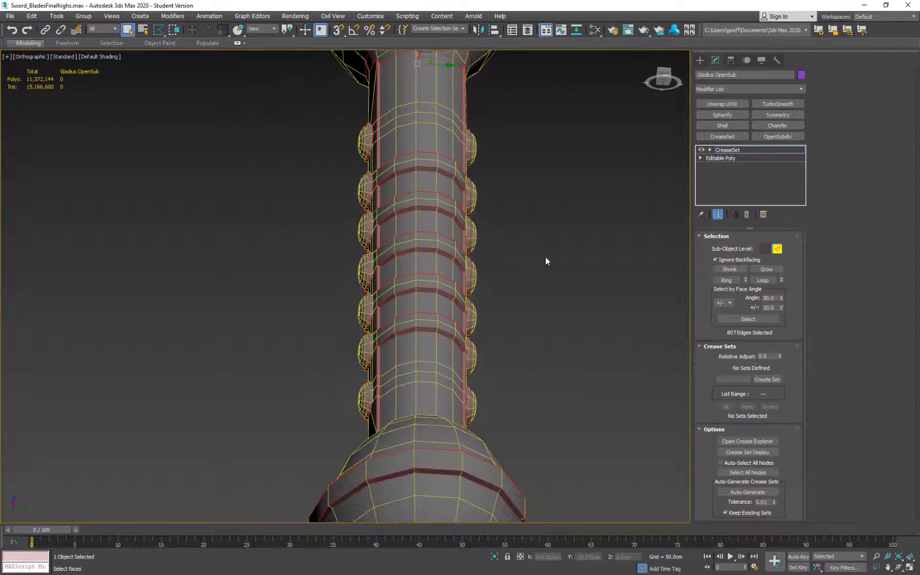
Add the rivet base edges that meet the raised grip bands along one row of rivets.
middle_click_drag(546, 258, 688, 299, "alt")
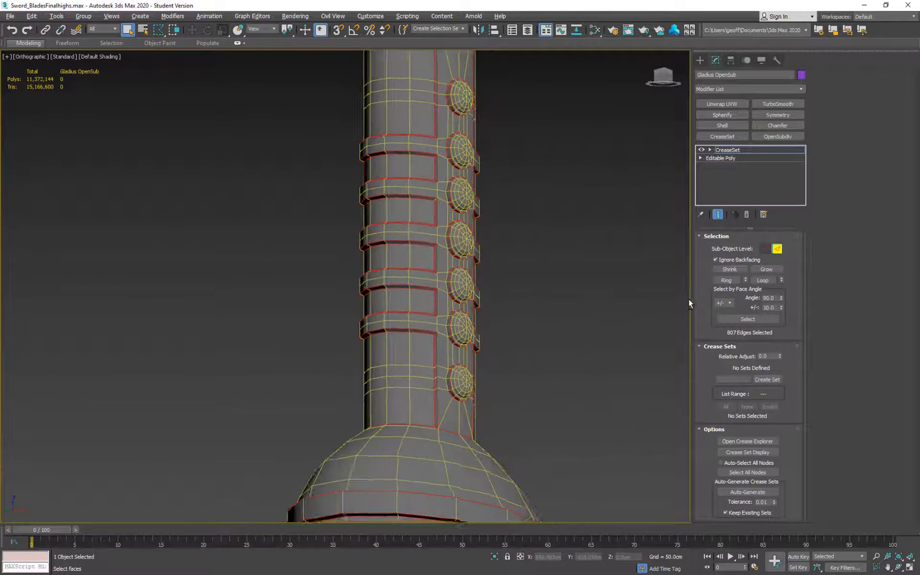
scroll(458, 210, "up", 4)
double_click(458, 212, "ctrl")
middle_click_drag(458, 211, 448, 120)
double_click(450, 217, "ctrl")
double_click(450, 308, "ctrl")
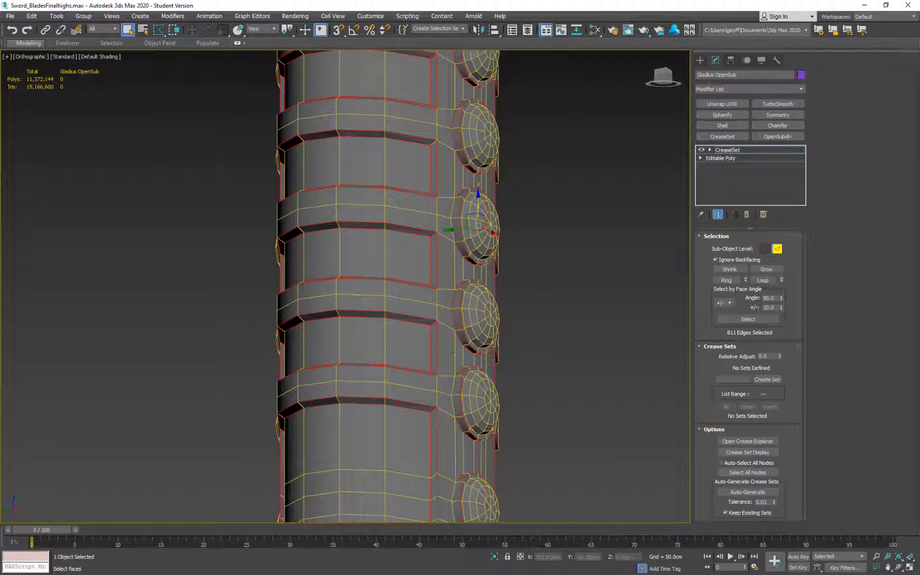
double_click(450, 393, "ctrl")
middle_click_drag(451, 393, 470, 135)
double_click(469, 245, "ctrl")
Add the rivet base edges on the other side of the rivet row where they meet the neighbouring grip bands.
middle_click_drag(628, 303, 386, 437, "alt")
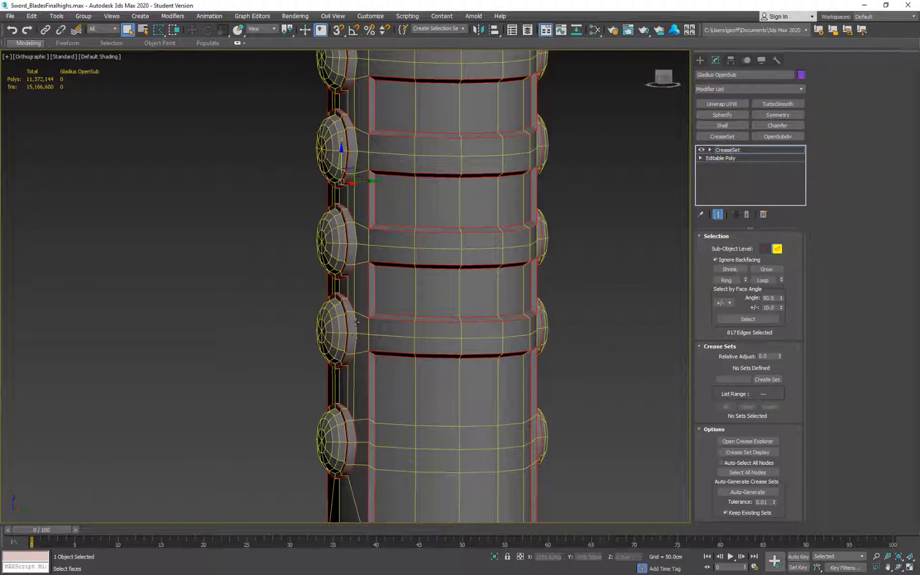
double_click(356, 337, "ctrl")
double_click(357, 243, "ctrl")
double_click(357, 148, "ctrl")
middle_click_drag(376, 62, 404, 300)
double_click(384, 288, "ctrl")
Add the remaining rivet base edges beside the bands along the grip's opposite rivet row.
middle_click_drag(417, 172, 417, 283)
middle_click_drag(417, 284, 371, 283, "alt")
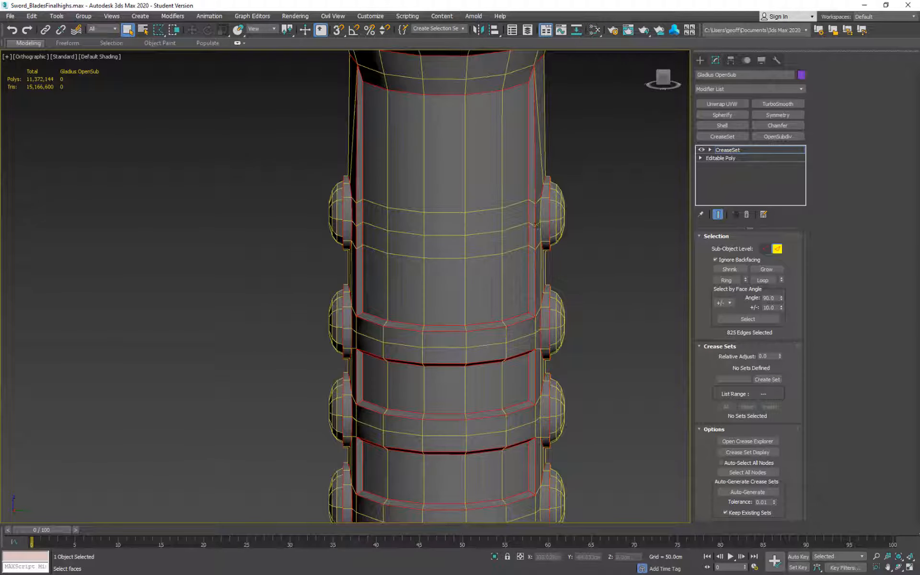
double_click(537, 218, "ctrl")
middle_click_drag(637, 297, 537, 254, "alt")
middle_click_drag(503, 378, 532, 216)
scroll(502, 158, "up", 3)
double_click(532, 235, "ctrl")
double_click(531, 409, "ctrl")
middle_click_drag(533, 408, 507, 299)
Add the long outer edge loop of the blade to the crease selection.
middle_click_drag(539, 341, 556, 81)
scroll(576, 281, "down", 4)
middle_click_drag(576, 281, 522, 261, "alt")
middle_click_drag(522, 216, 510, 408)
middle_click_drag(510, 408, 297, 450, "alt")
scroll(297, 450, "down", 4)
middle_click_drag(297, 450, 462, 341, "alt")
scroll(550, 297, "down", 3)
left_click(451, 165, "ctrl")
double_click(451, 164, "ctrl")
Select the cross loop at the blade's widest point and deselect its segments on the near flat face.
scroll(462, 342, "up", 3)
middle_click_drag(531, 336, 373, 288, "alt")
scroll(460, 268, "down", 5)
scroll(493, 186, "up", 4)
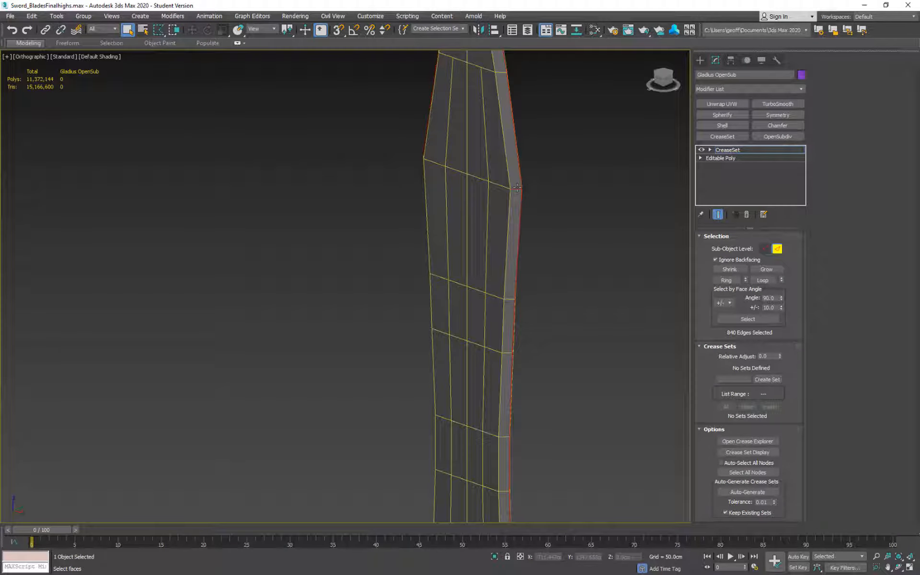
double_click(439, 165, "ctrl")
middle_click_drag(439, 165, 520, 151, "alt")
left_click_drag(520, 151, 435, 156, "alt")
left_click(518, 157, "alt")
left_click(486, 157, "alt")
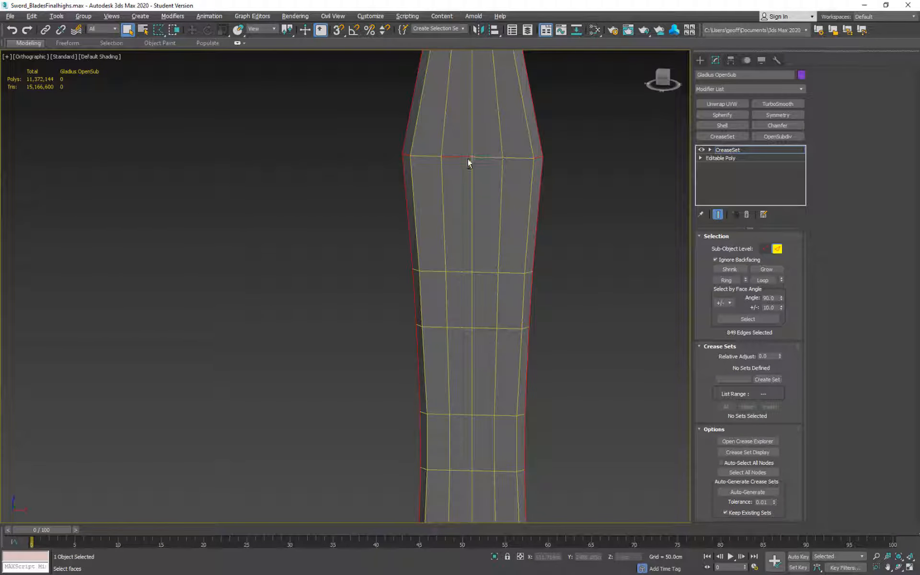
left_click(462, 157, "alt")
Deselect the four cross-loop segments at the widest point on the blade's other flat face.
middle_click_drag(461, 156, 510, 231, "alt")
left_click(505, 238, "alt")
left_click(480, 228, "alt")
left_click(453, 217, "alt")
left_click(432, 210, "alt")
Add the missing inner rim edges around the bowl-shaped guard to the crease selection, one by one.
middle_click_drag(432, 210, 531, 251, "alt")
middle_click_drag(522, 364, 508, 124)
middle_click_drag(508, 124, 460, 268, "alt")
scroll(460, 268, "up", 4)
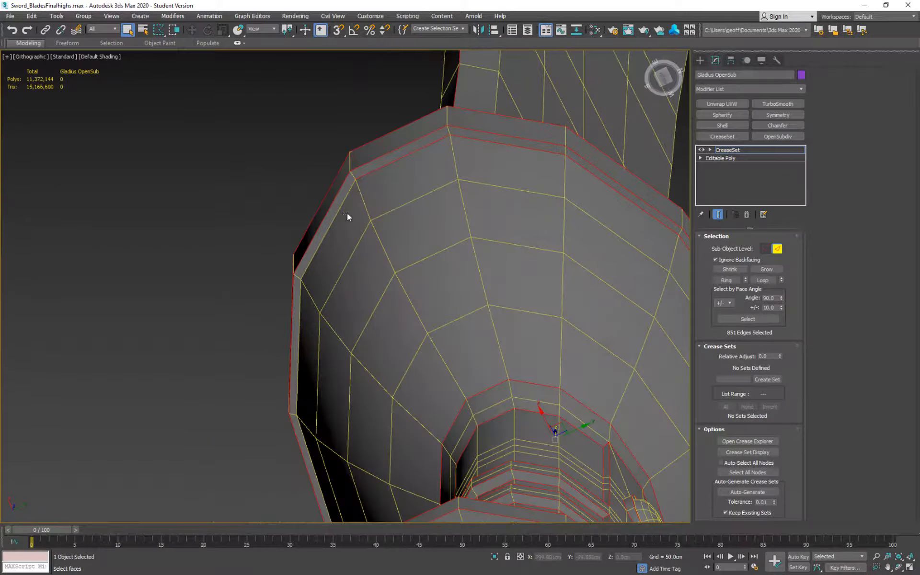
middle_click_drag(347, 213, 412, 192, "alt")
left_click(545, 139, "ctrl")
left_click(642, 126, "ctrl")
left_click(441, 171, "ctrl")
left_click(318, 250, "ctrl")
scroll(320, 253, "down", 3)
middle_click_drag(326, 257, 503, 266, "alt")
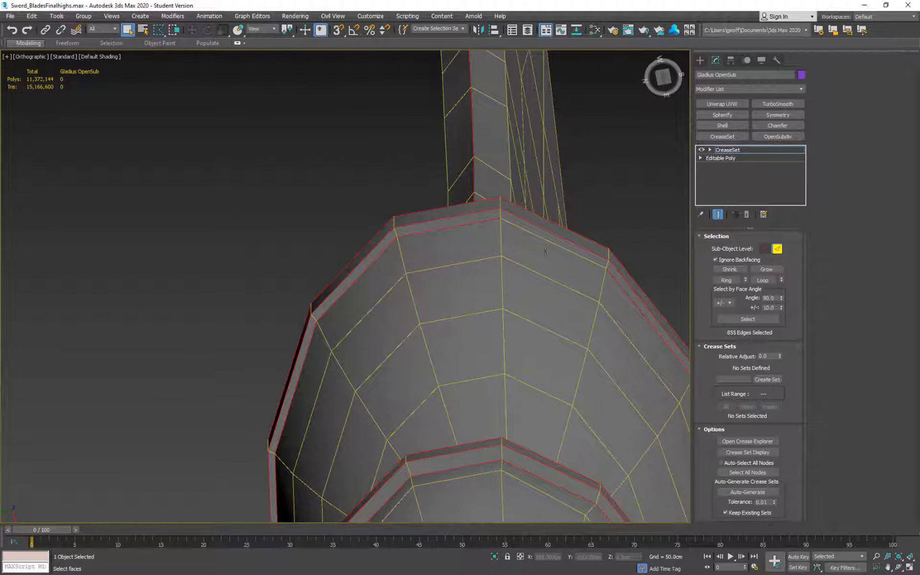
left_click(589, 242, "ctrl")
Add the inner bevel edges along one side of the blade, from above the guard up to the tip section.
scroll(651, 313, "down", 3)
middle_click_drag(651, 313, 484, 240, "alt")
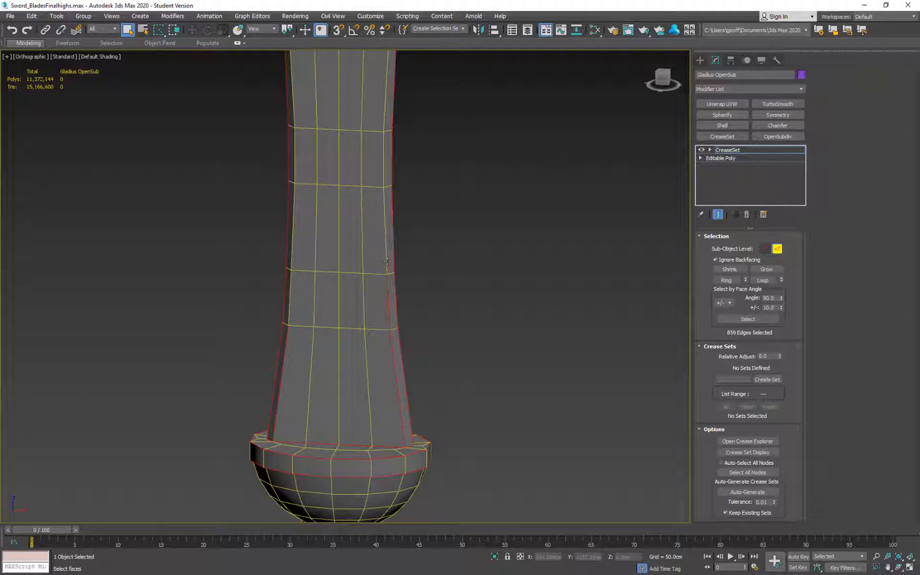
left_click(387, 230, "ctrl")
left_click(385, 156, "ctrl")
middle_click_drag(406, 145, 431, 330)
left_click(413, 272, "ctrl")
left_click(417, 204, "ctrl")
left_click(419, 147, "ctrl")
middle_click_drag(450, 124, 494, 341)
left_click(456, 215, "ctrl")
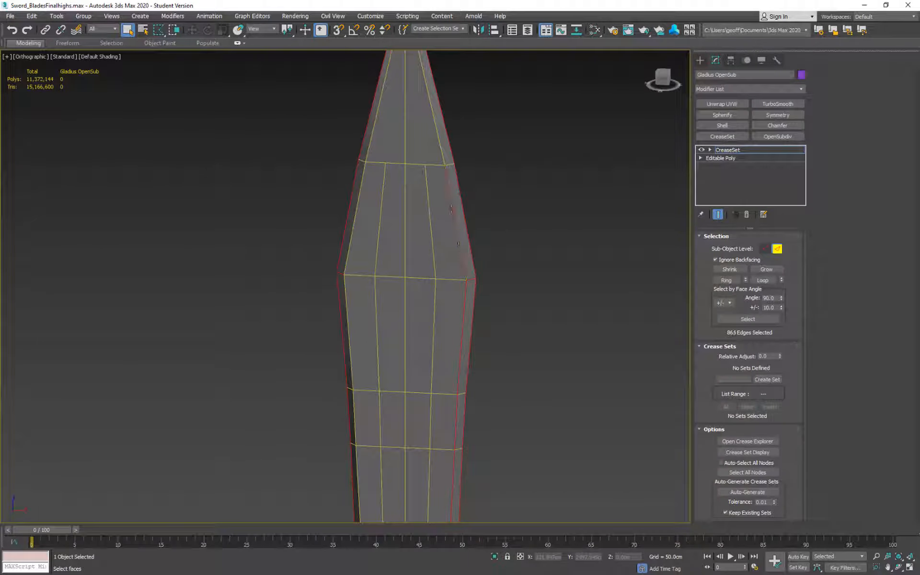
left_click(439, 148, "ctrl")
Add the inner bevel edges along the opposite side of the same blade face, from the tip down towards the guard.
left_click(368, 144, "ctrl")
left_click(355, 216, "ctrl")
left_click(353, 331, "ctrl")
middle_click_drag(358, 431, 386, 191)
left_click(386, 191, "ctrl")
left_click(389, 240, "ctrl")
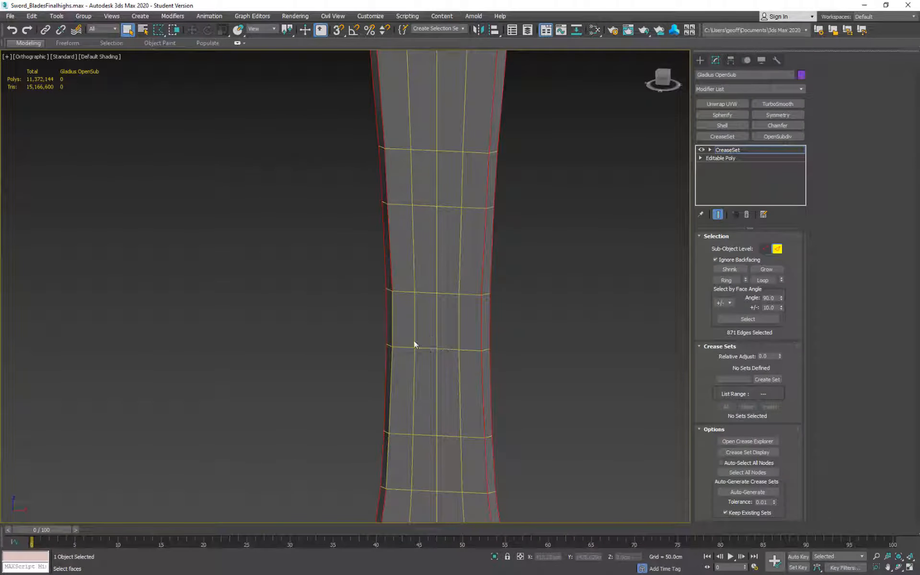
left_click(392, 318, "ctrl")
left_click(390, 388, "ctrl")
left_click(387, 457, "ctrl")
Add the inner bevel edges on the blade's other face, from the guard up to its widest section.
middle_click_drag(493, 369, 473, 298)
left_click(484, 361, "ctrl")
left_click(478, 295, "ctrl")
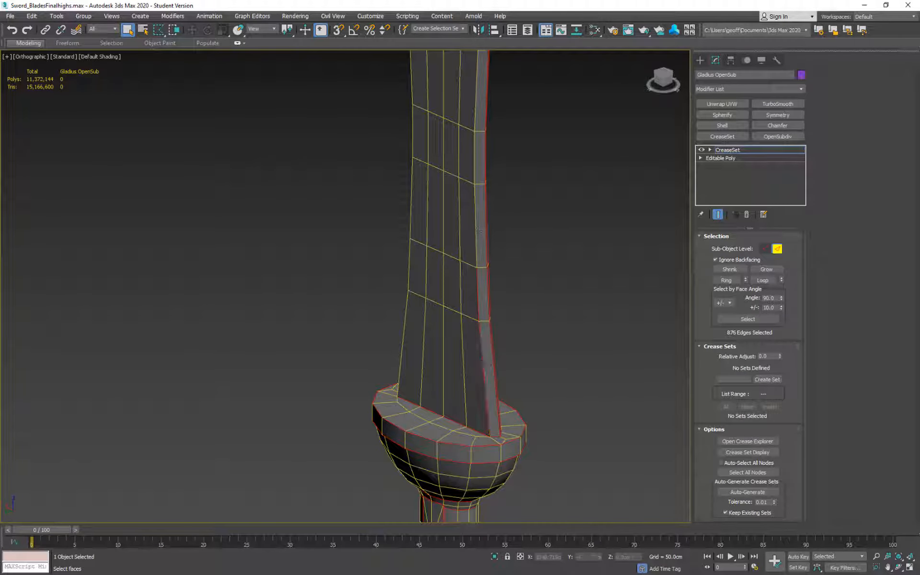
left_click(475, 227, "ctrl")
left_click(475, 161, "ctrl")
middle_click_drag(487, 91, 506, 328)
left_click(501, 191, "ctrl")
left_click(498, 264, "ctrl")
left_click(496, 320, "ctrl")
left_click(502, 110, "ctrl")
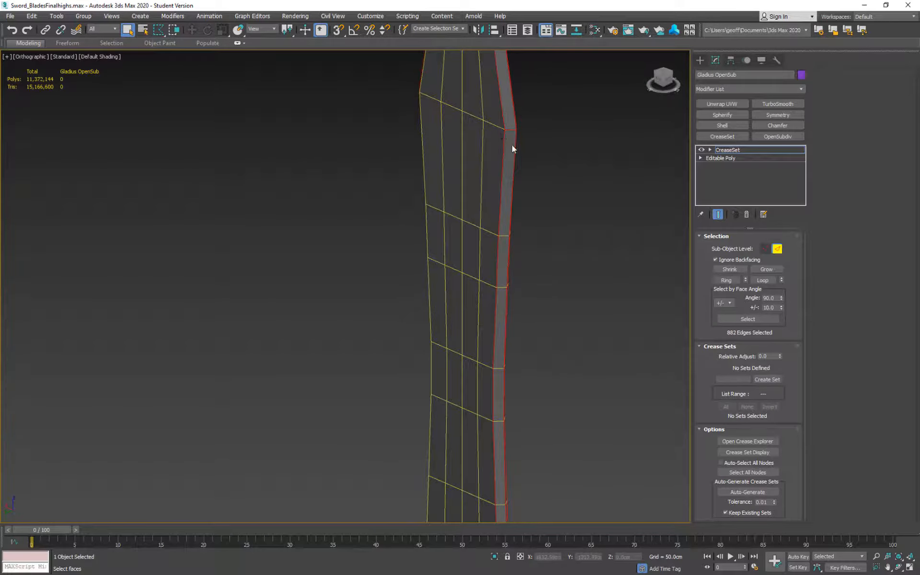
Add the remaining inner bevel edges along the opposite side of this blade face, from the widest section down to the guard.
middle_click_drag(513, 148, 556, 136, "alt")
left_click(487, 140, "ctrl")
left_click(483, 216, "ctrl")
middle_click_drag(532, 316, 553, 156)
left_click(511, 144, "ctrl")
left_click(514, 213, "ctrl")
left_click(516, 270, "ctrl")
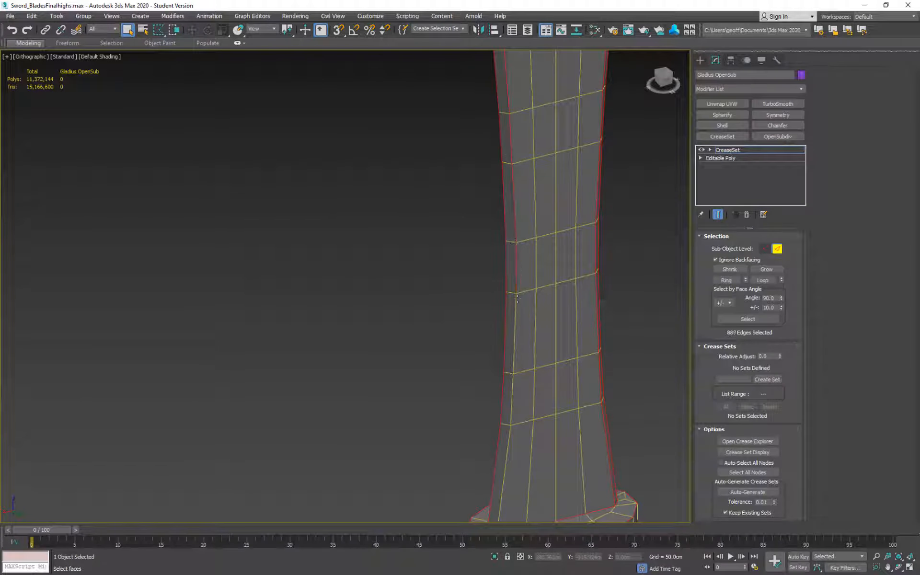
left_click(514, 335, "ctrl")
left_click(512, 397, "ctrl")
middle_click_drag(515, 474, 560, 248)
left_click(548, 261, "ctrl")
Add the two inner bevel edges that converge at the blade's tip to the crease selection.
middle_click_drag(558, 139, 532, 479)
middle_click_drag(534, 115, 505, 431)
left_click(522, 279, "ctrl")
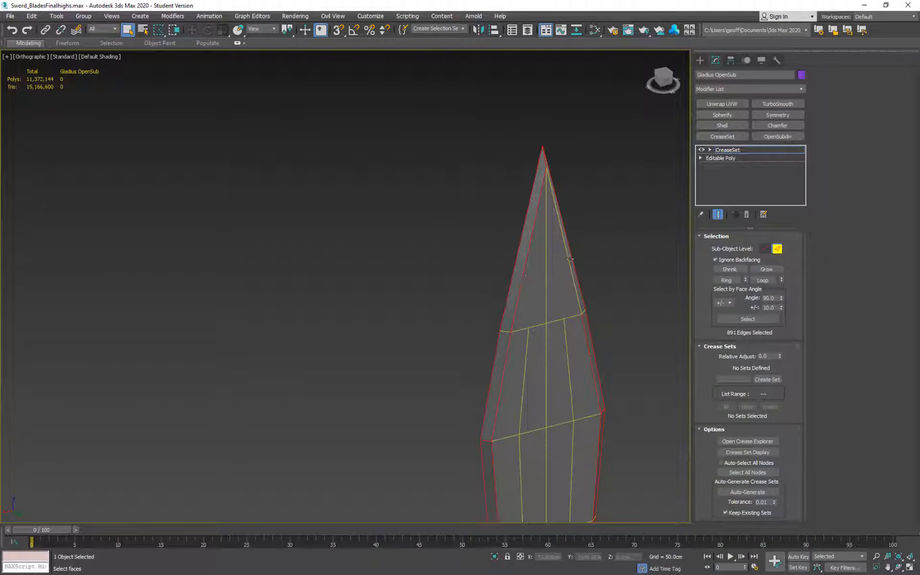
left_click(571, 269, "ctrl")
mouse_move(575, 263)
middle_mouse_down("alt")
mouse_move(678, 211)
mouse_move(570, 246)
middle_mouse_up("alt")
scroll(570, 246, "down", 4)
middle_click_drag(606, 459, 566, 206)
middle_click_drag(565, 206, 621, 174, "alt")
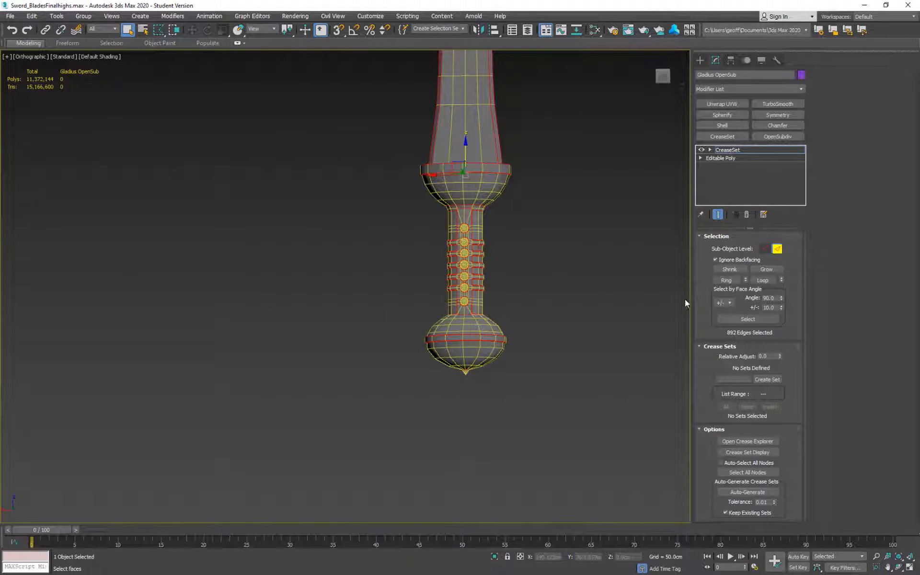
Create a crease set named "edges" from the selected hard edges.
left_click(764, 378)
type("edges")
left_click(767, 379)
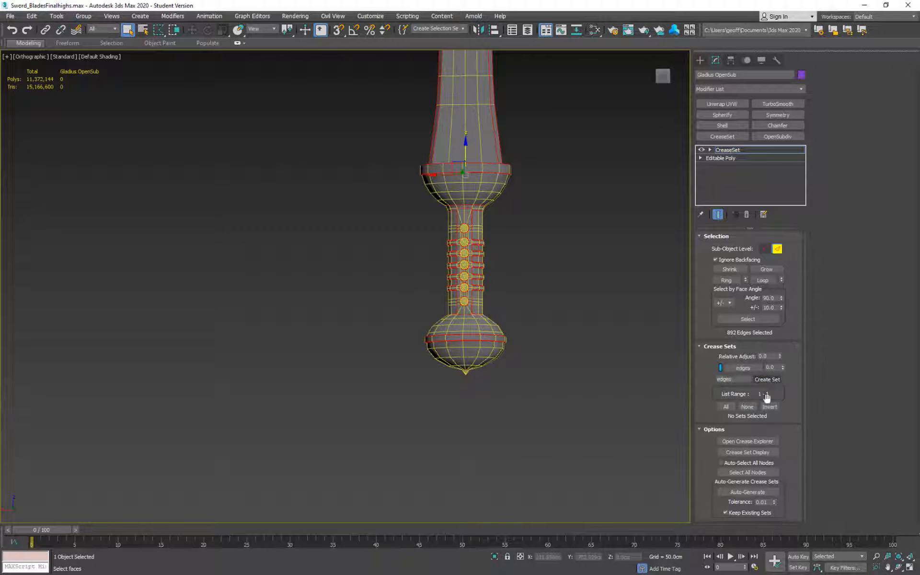
Allow backfacing edges to be selected, and select the domed-cap edges of the rivets along one side of the grip in the left view.
left_click(715, 259)
key("l")
scroll(464, 268, "up", 7)
left_click_drag(508, 97, 427, 416)
scroll(431, 280, "up", 5)
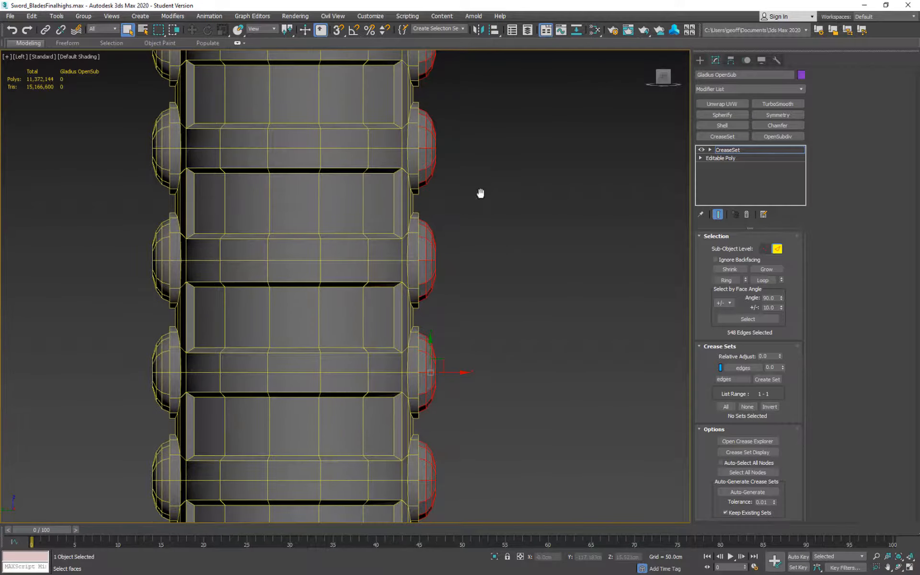
middle_click_drag(481, 194, 519, 372, "alt")
Apply an OpenSubdiv modifier above the CreaseSet and set its iterations to 2.
left_click(777, 136)
scroll(479, 306, "down", 10)
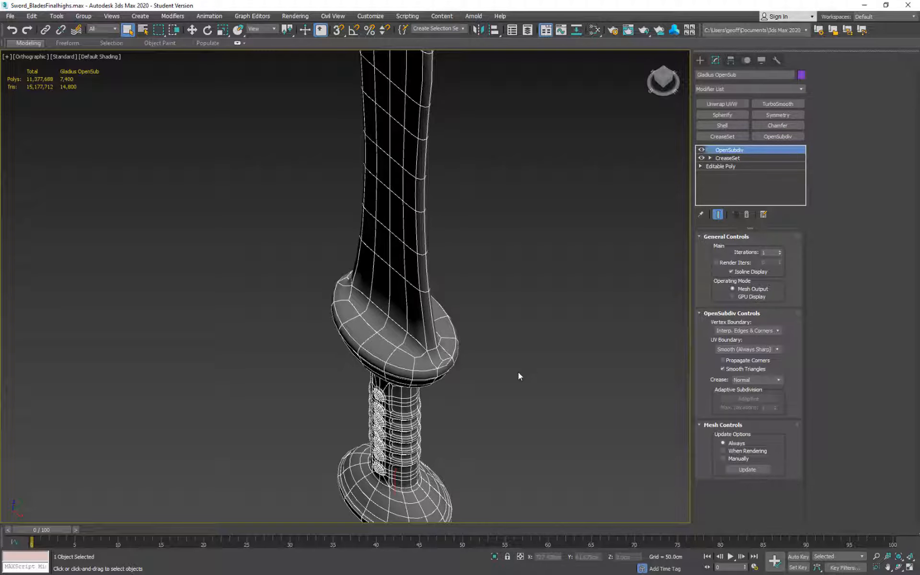
middle_click_drag(518, 372, 820, 211, "alt")
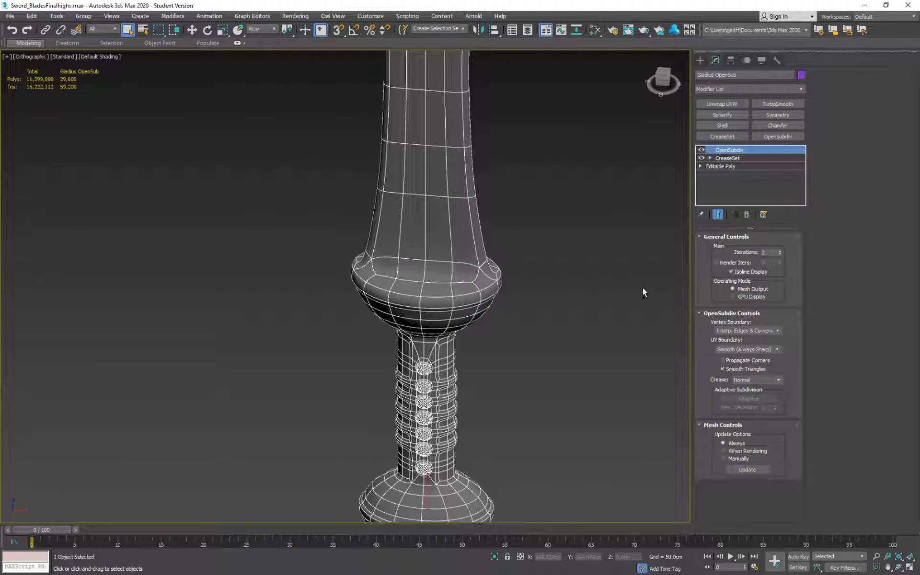
Hide the edge overlay to inspect the smoothed guard and grip, and return to the CreaseSet modifier.
key("F4")
middle_click_drag(644, 287, 571, 216, "alt")
left_click(728, 158)
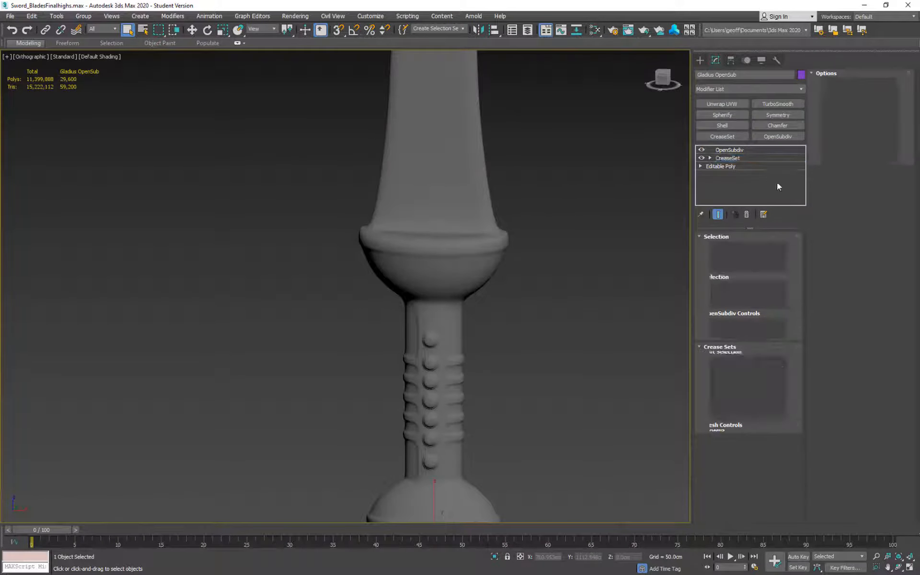